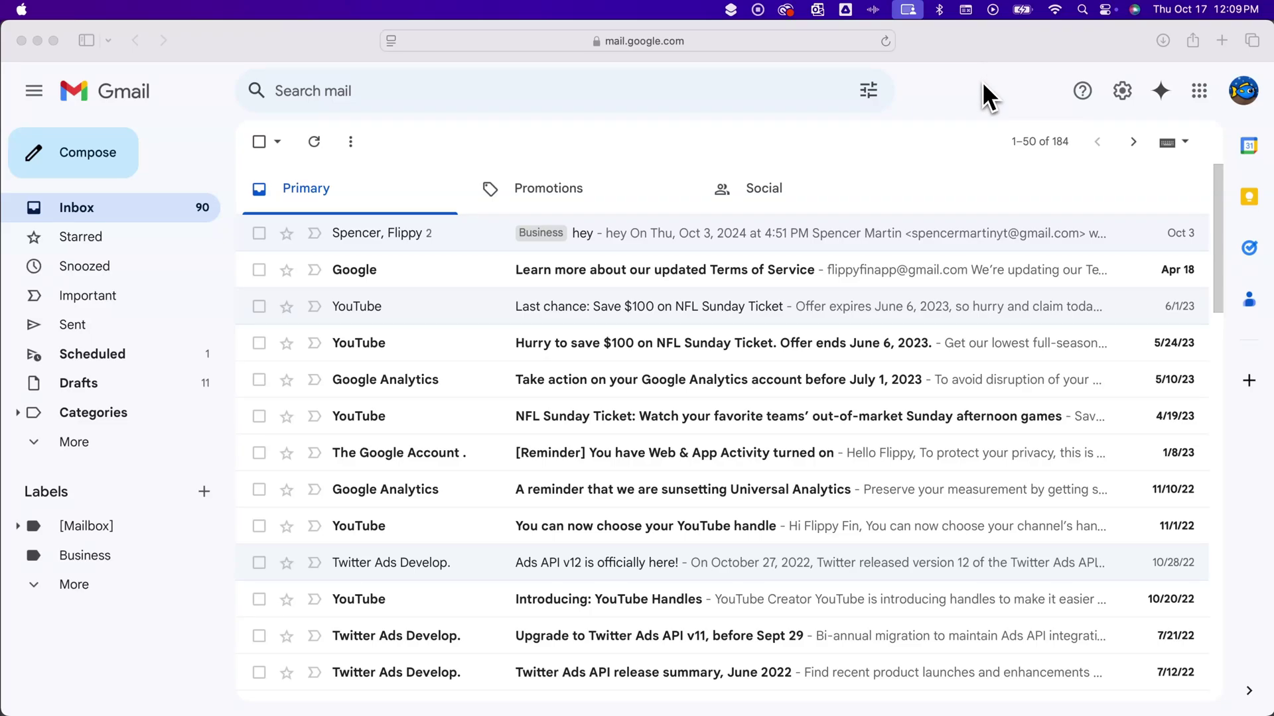
Step: Open Google Docs in a new browser tab from the 'doc' suggestion
{"action": "left_click", "coordinate": [1243, 102]}
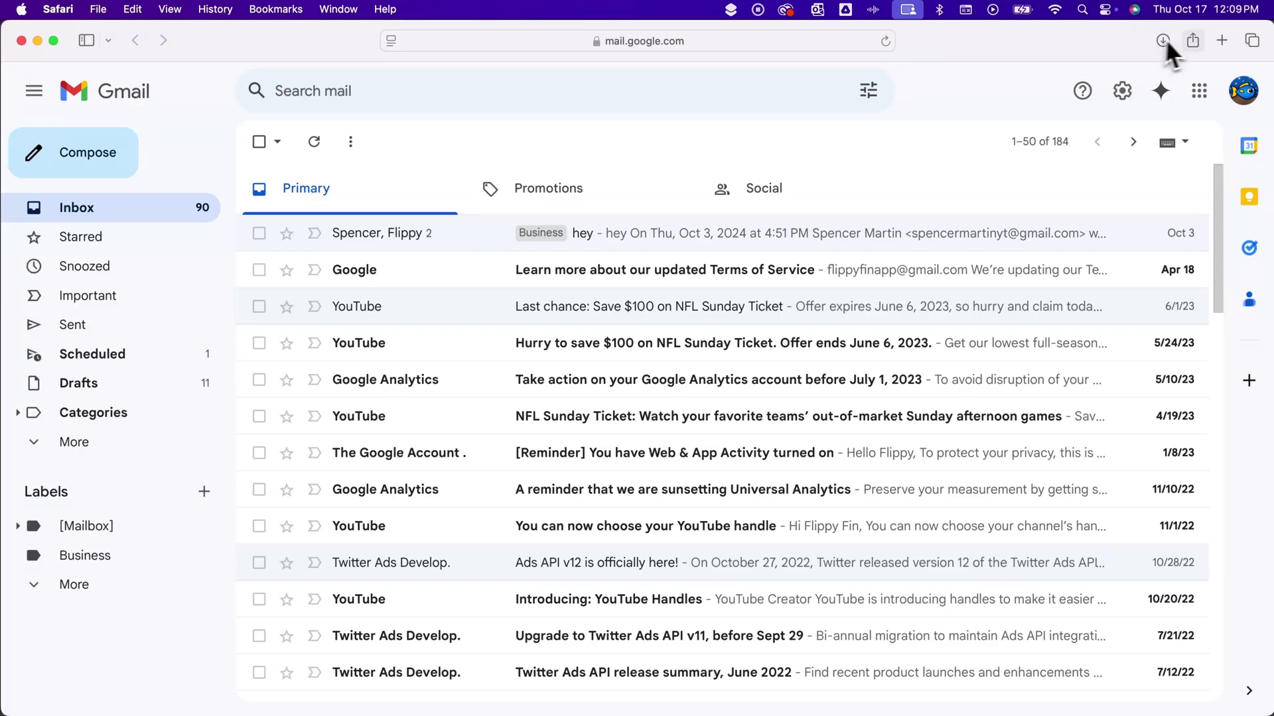
{"action": "left_click", "coordinate": [1220, 40]}
{"action": "type", "text": "doc"}
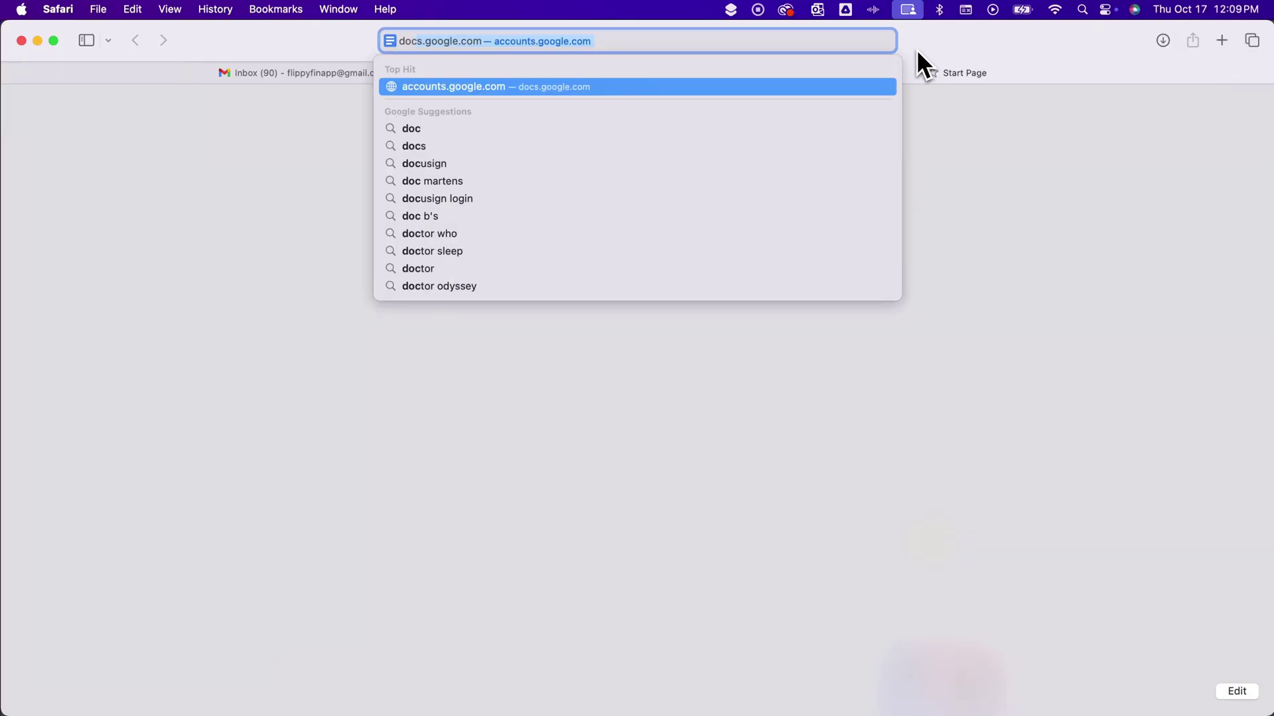
{"action": "key", "text": "Return"}
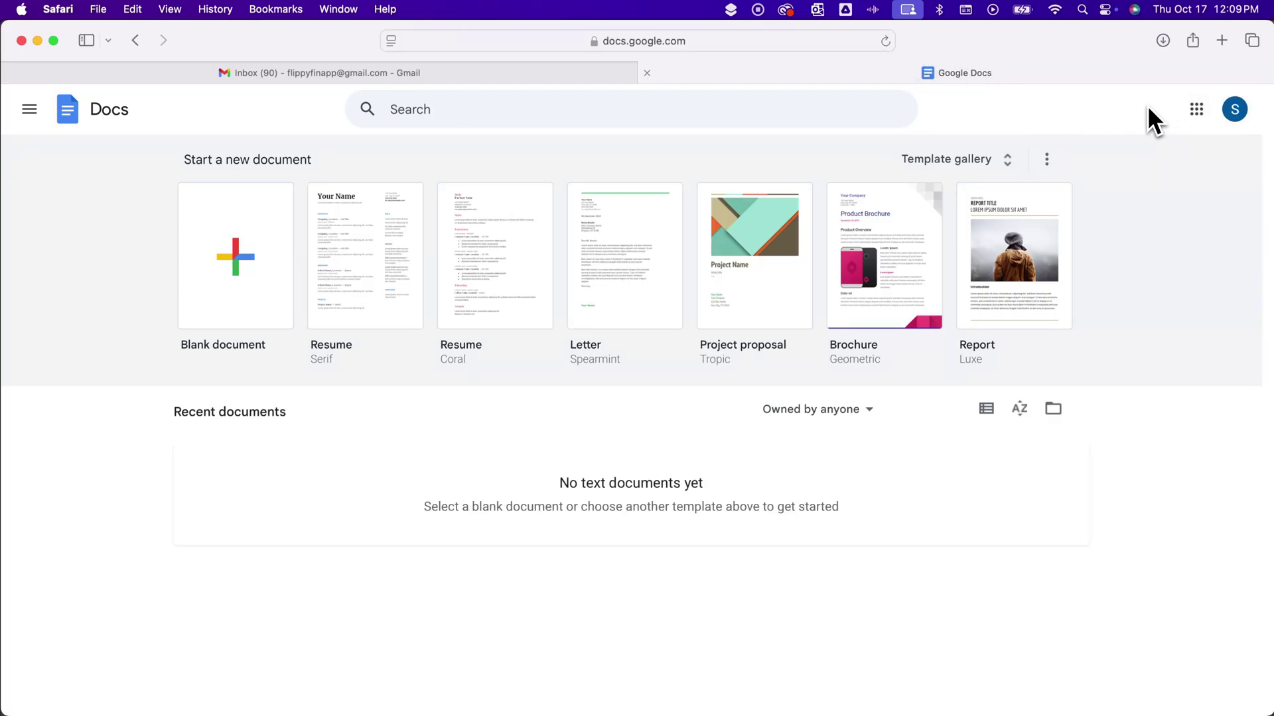
Step: Close the Docs tab and sign out of all Google accounts in Gmail
{"action": "left_click", "coordinate": [647, 73]}
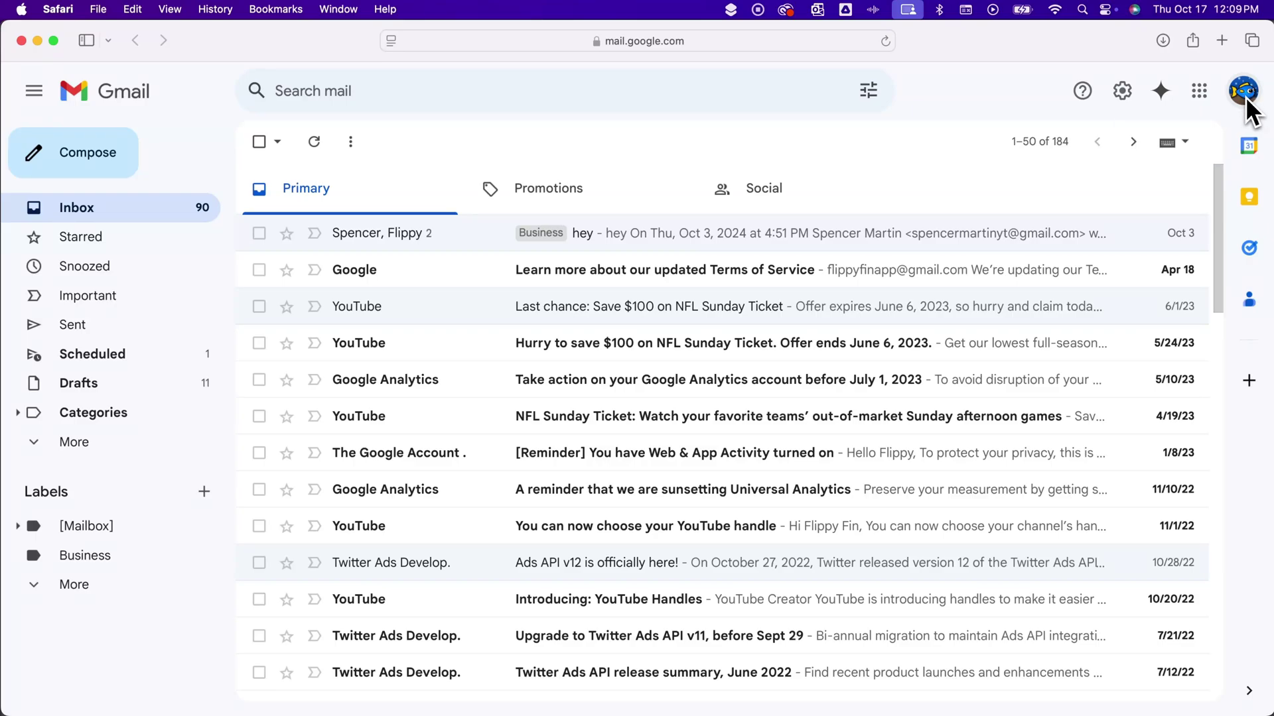
{"action": "left_click", "coordinate": [1246, 100]}
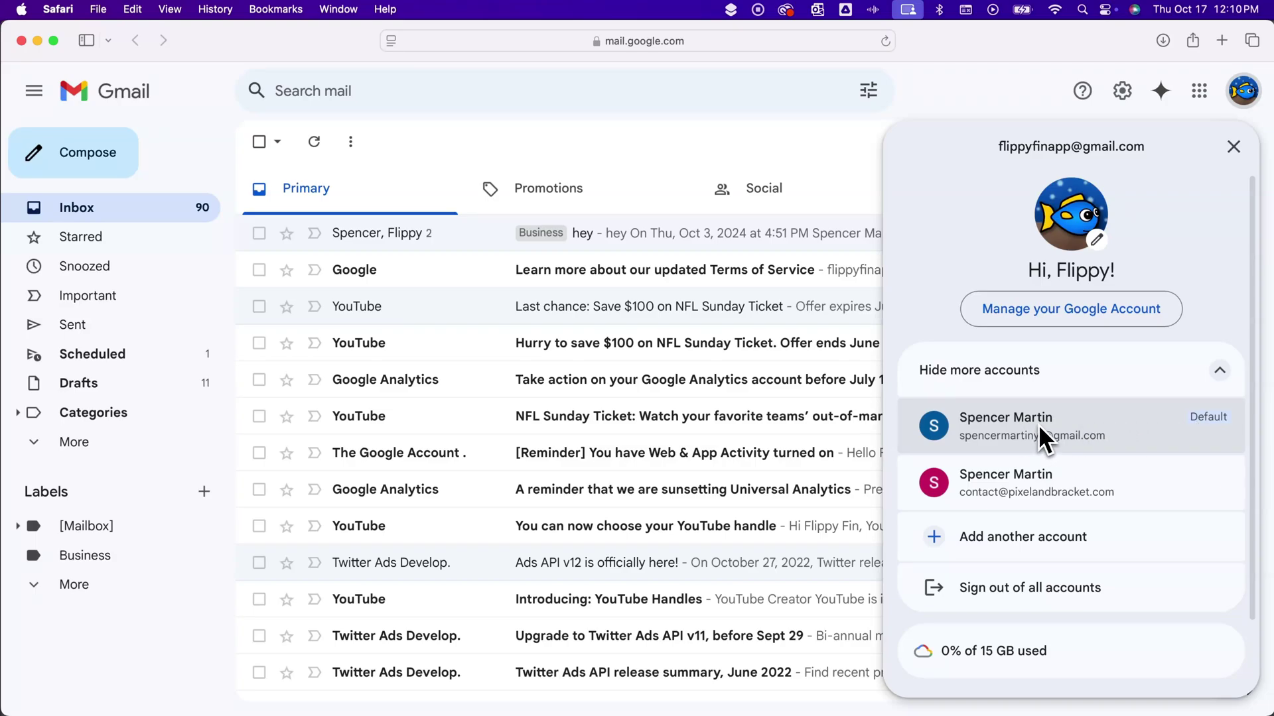
{"action": "left_click", "coordinate": [1056, 586]}
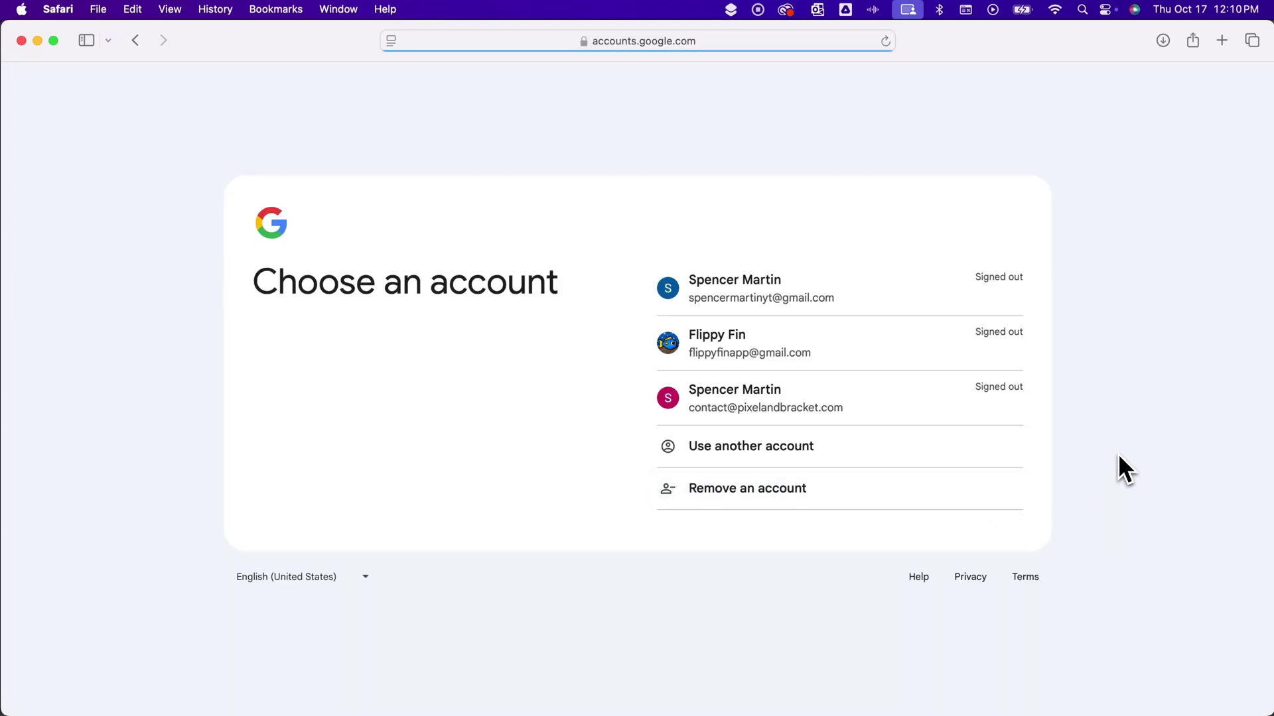
Step: Remove both non-Flippy Fin accounts from this browser, confirming each removal
{"action": "left_click", "coordinate": [786, 488]}
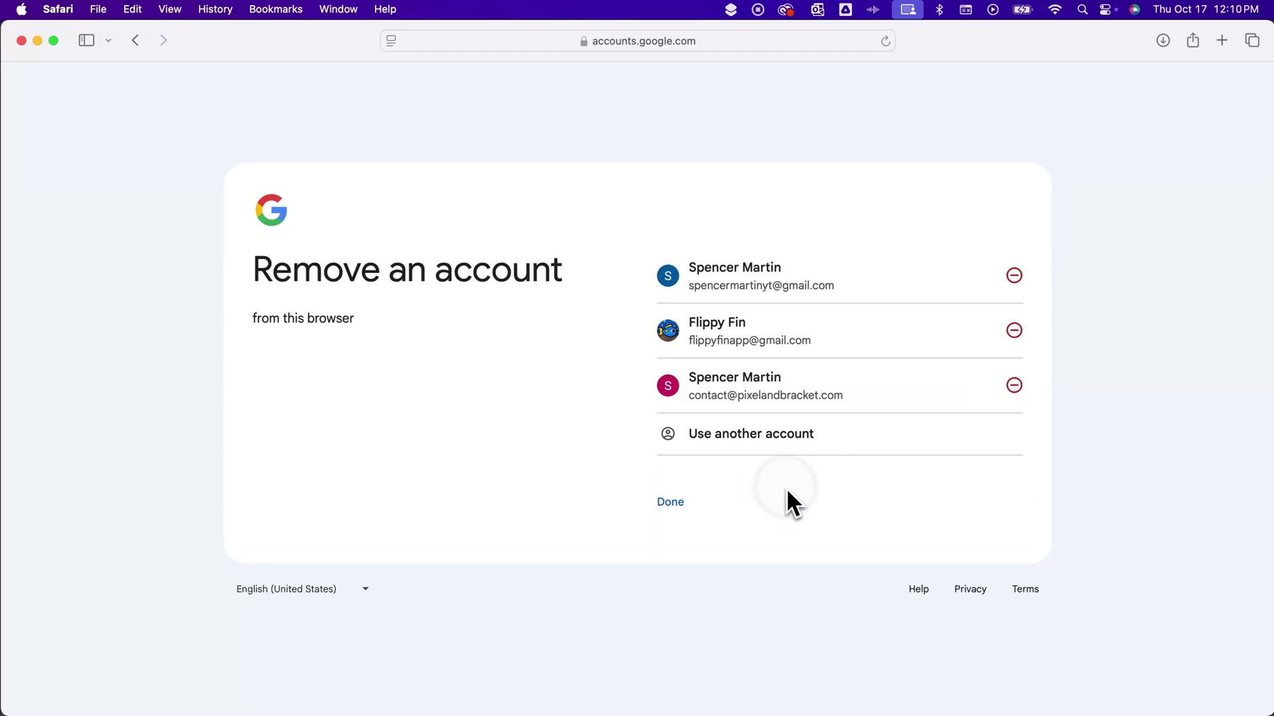
{"action": "left_click", "coordinate": [1013, 275]}
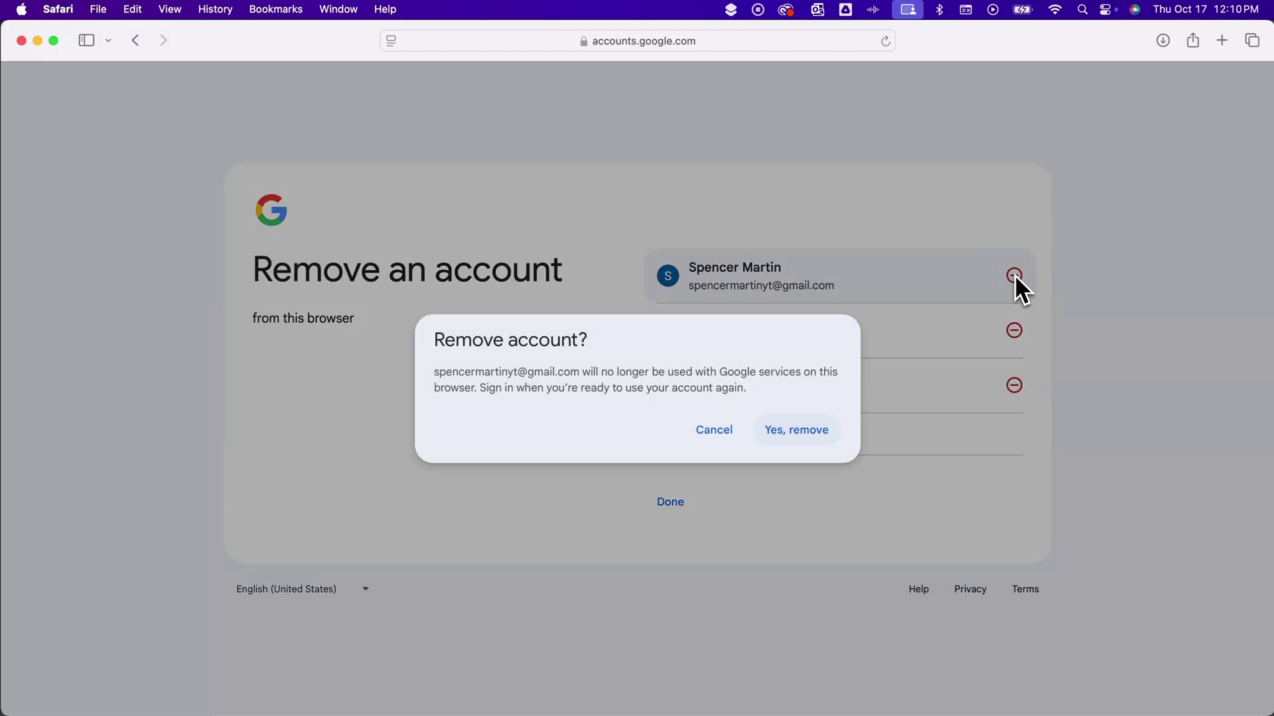
{"action": "left_click", "coordinate": [801, 430]}
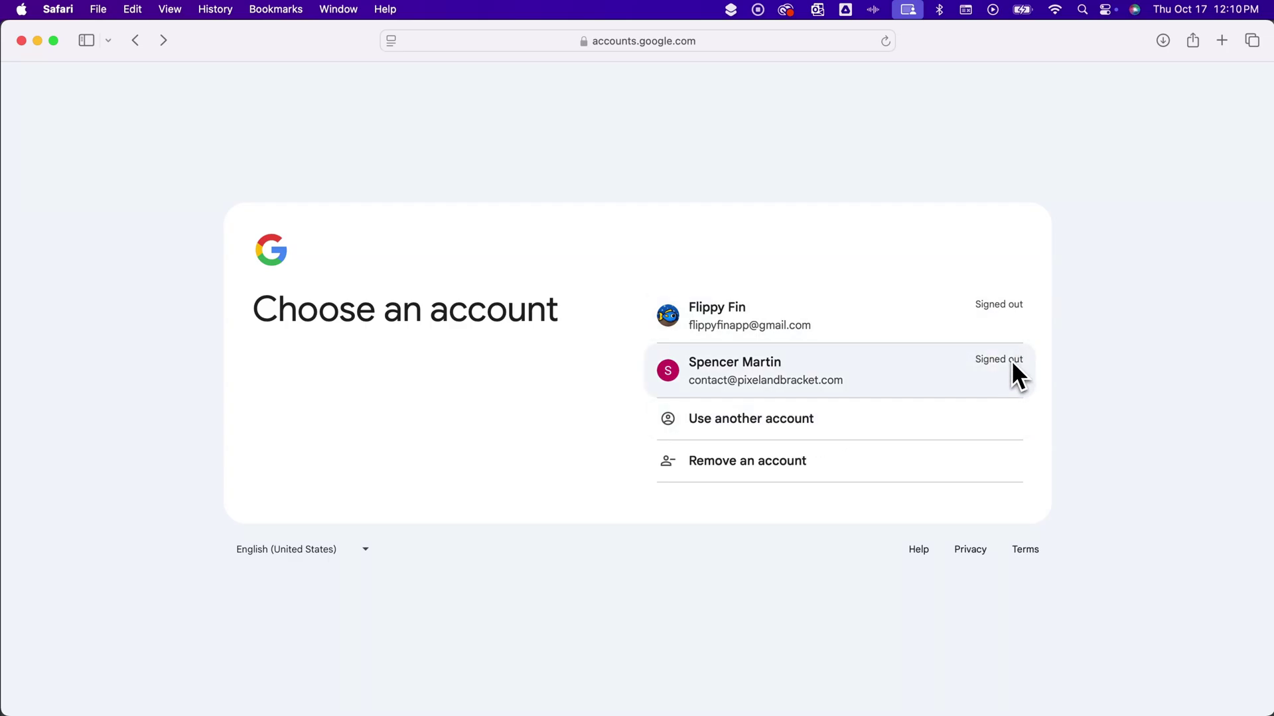
{"action": "left_click", "coordinate": [829, 459]}
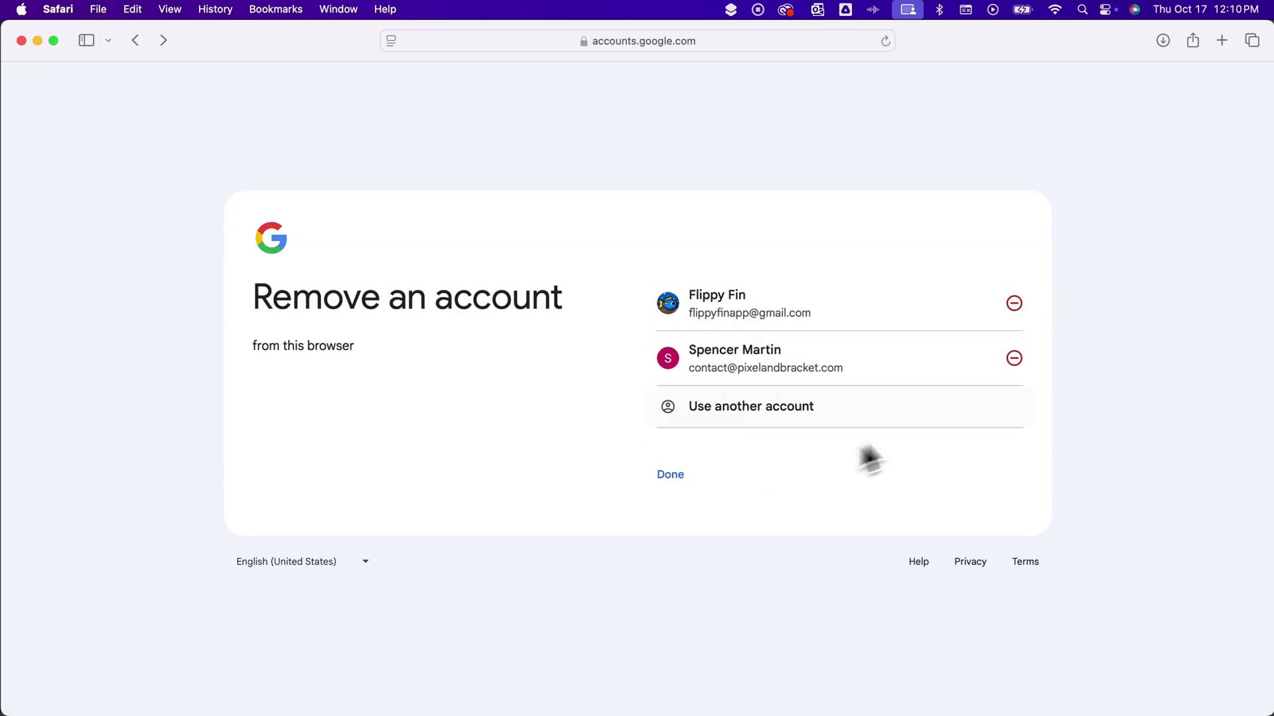
{"action": "left_click", "coordinate": [1014, 358]}
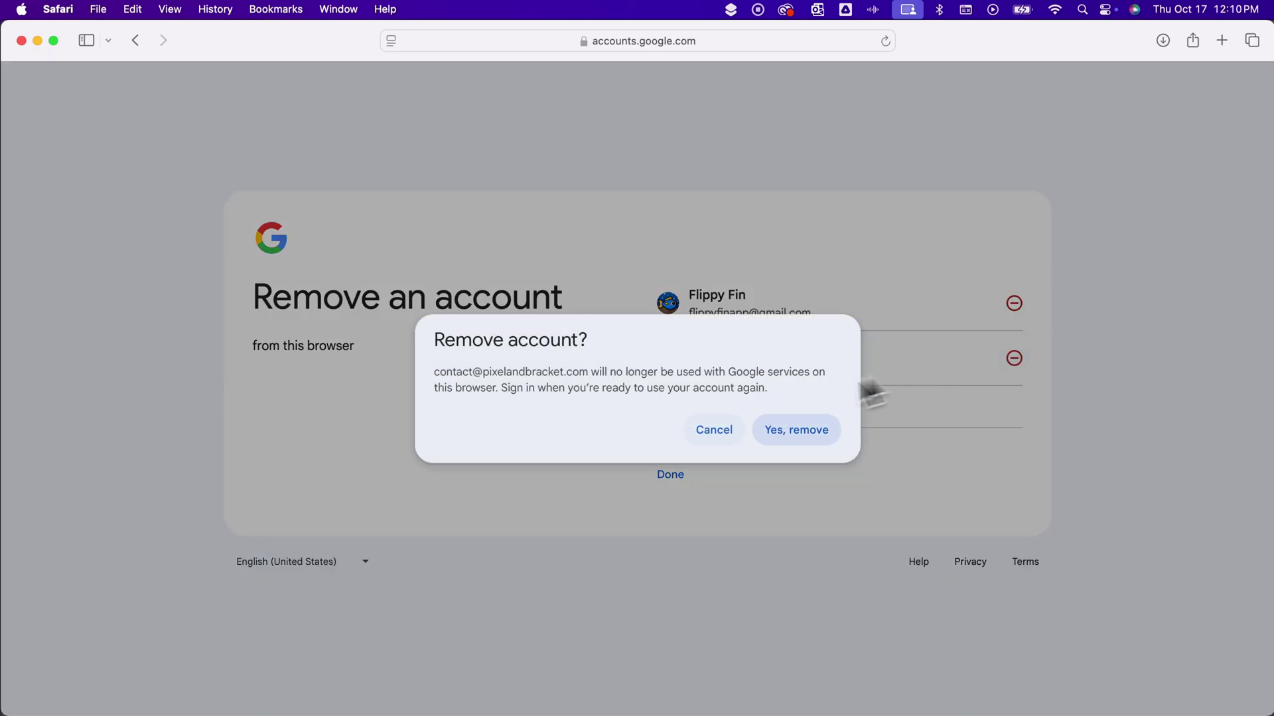
{"action": "left_click", "coordinate": [796, 430]}
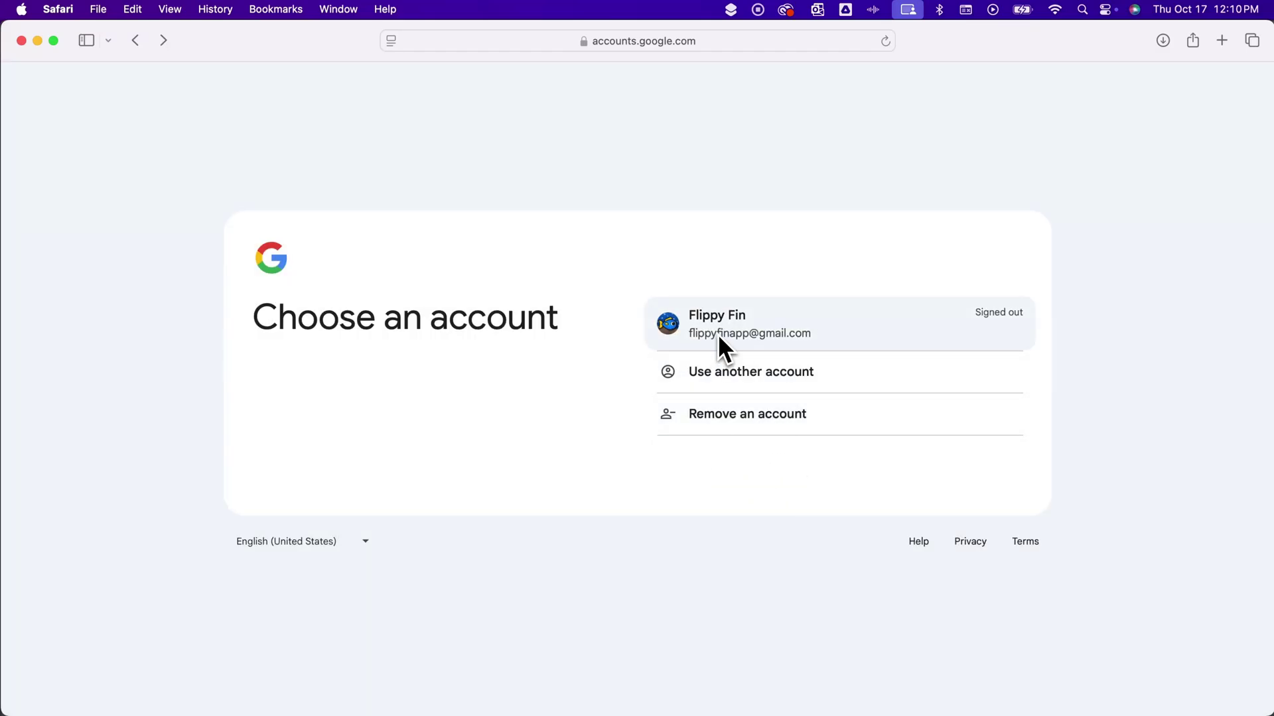
Step: Sign in as Flippy Fin with its password, loading the inbox with 90 unread messages
{"action": "left_click", "coordinate": [794, 322]}
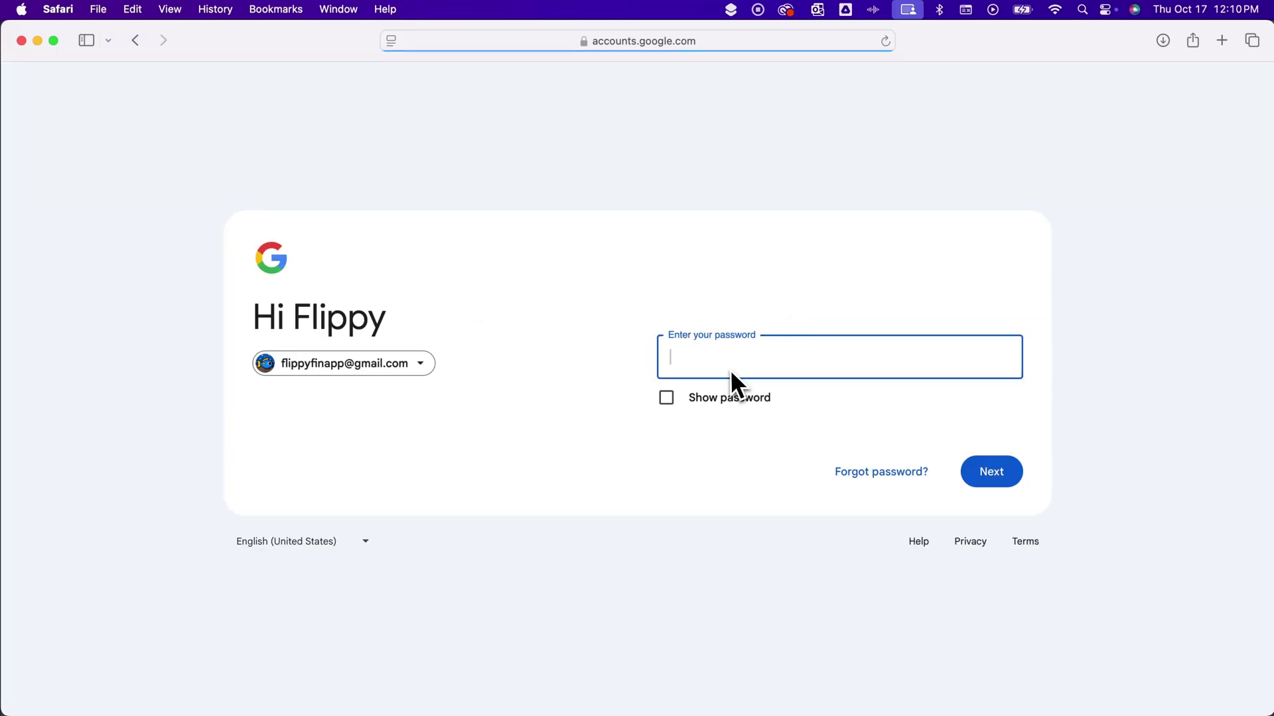
{"action": "type", "text": "••••••••••"}
{"action": "left_click", "coordinate": [995, 470]}
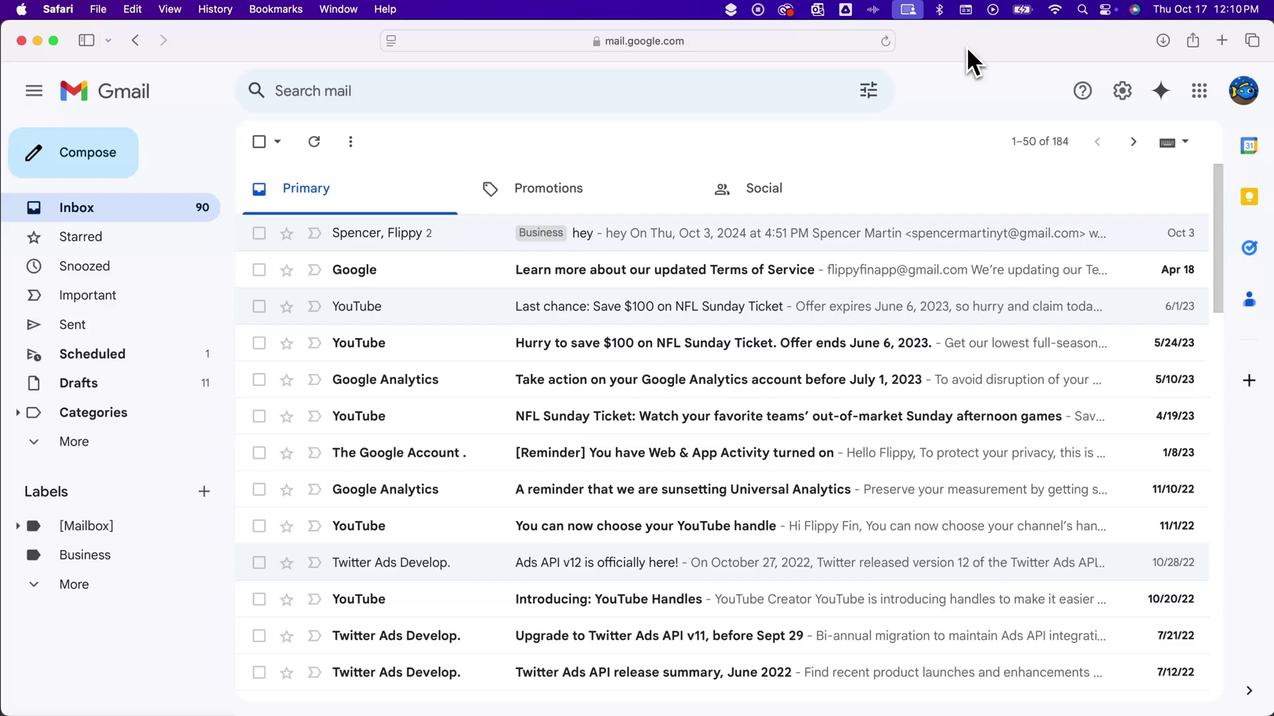
{"action": "left_click", "coordinate": [1221, 41]}
{"action": "type", "text": "doc"}
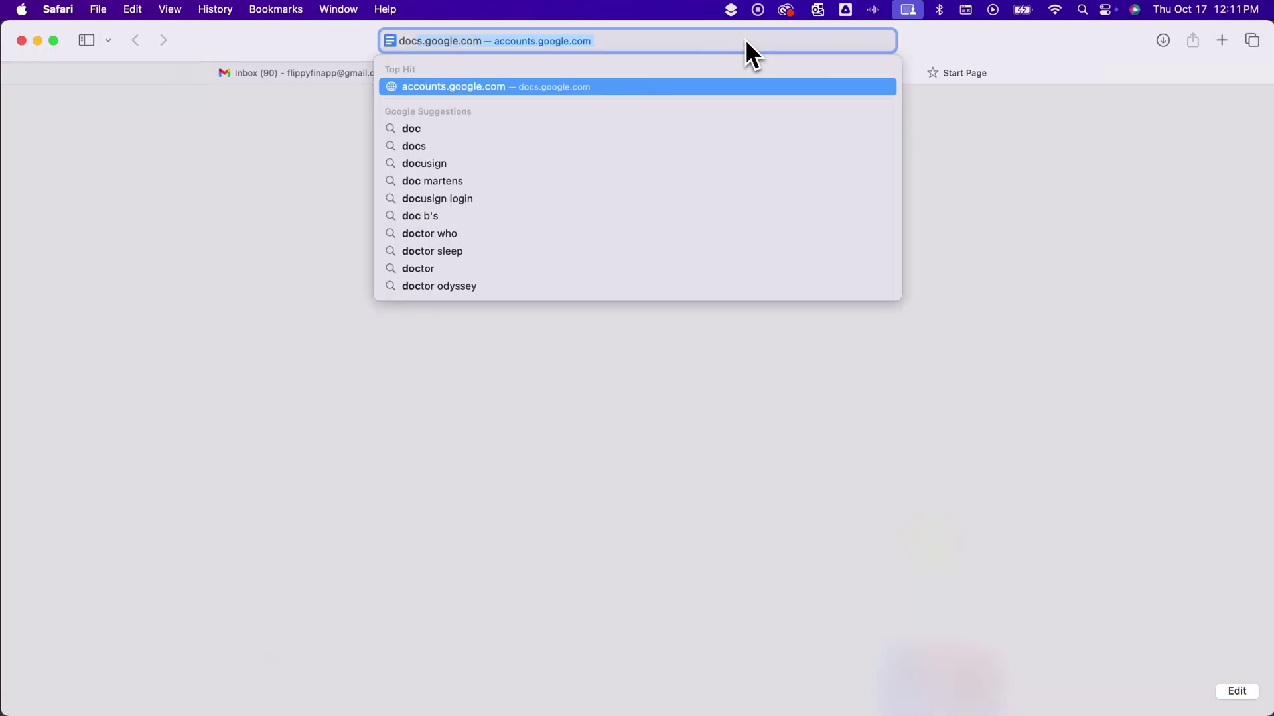
{"action": "key", "text": "Return"}
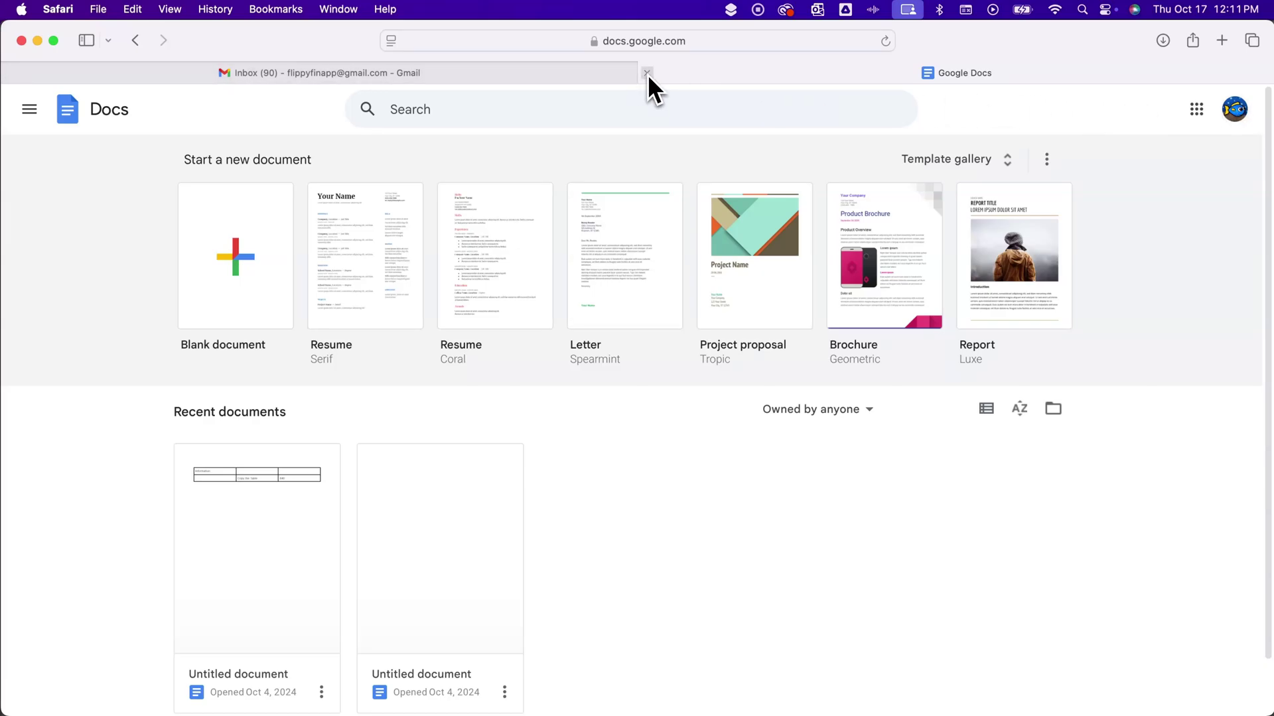
{"action": "left_click", "coordinate": [647, 73]}
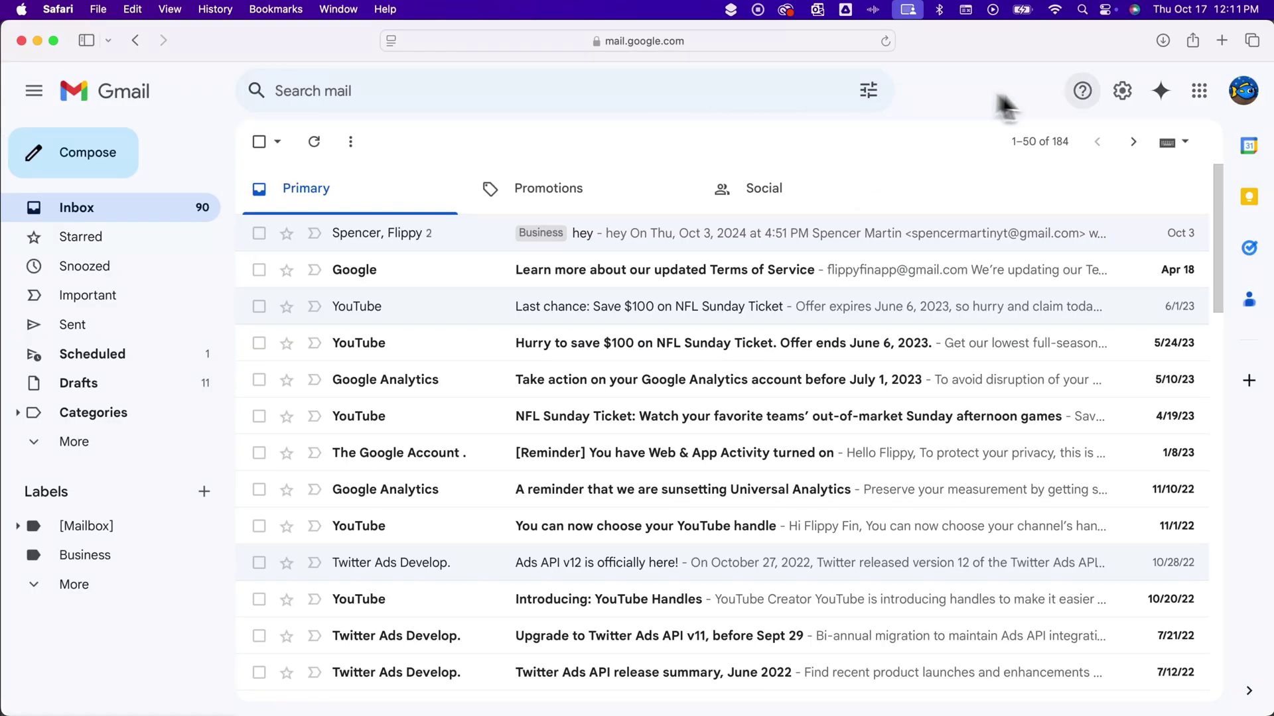
Step: Add the second Google account by entering its e-mail address and password
{"action": "left_click", "coordinate": [1243, 93]}
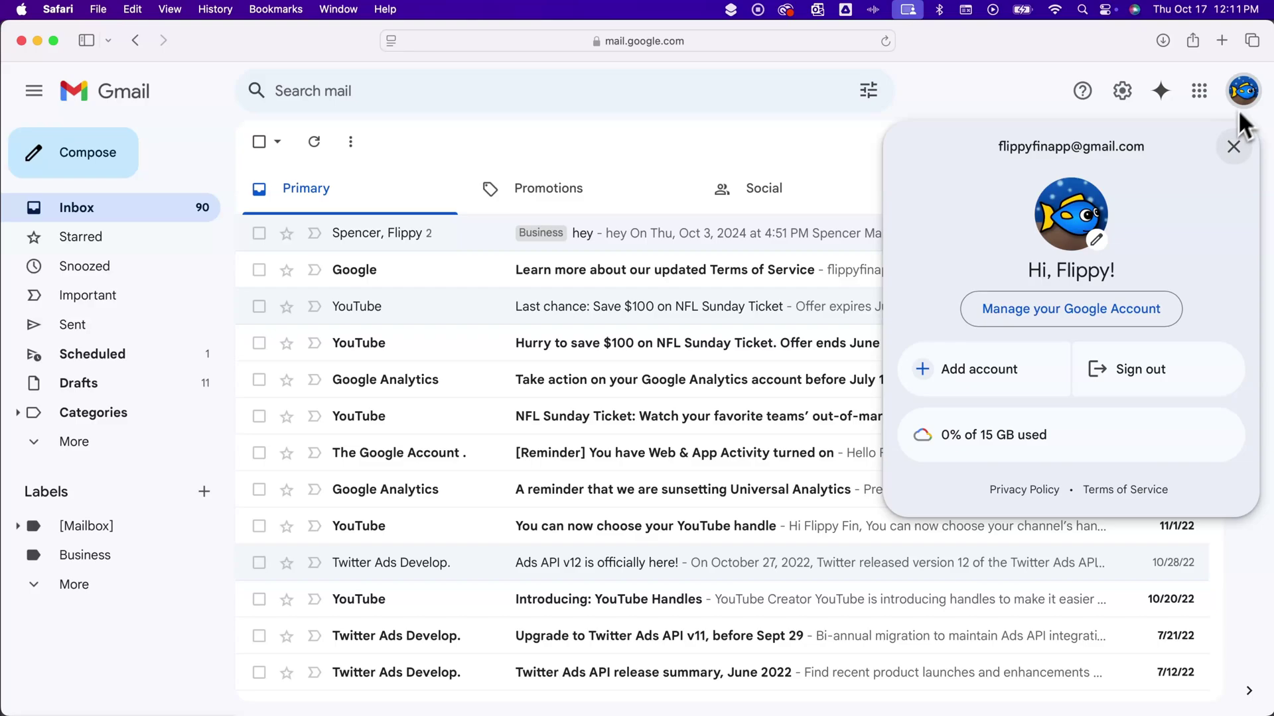
{"action": "left_click", "coordinate": [997, 369]}
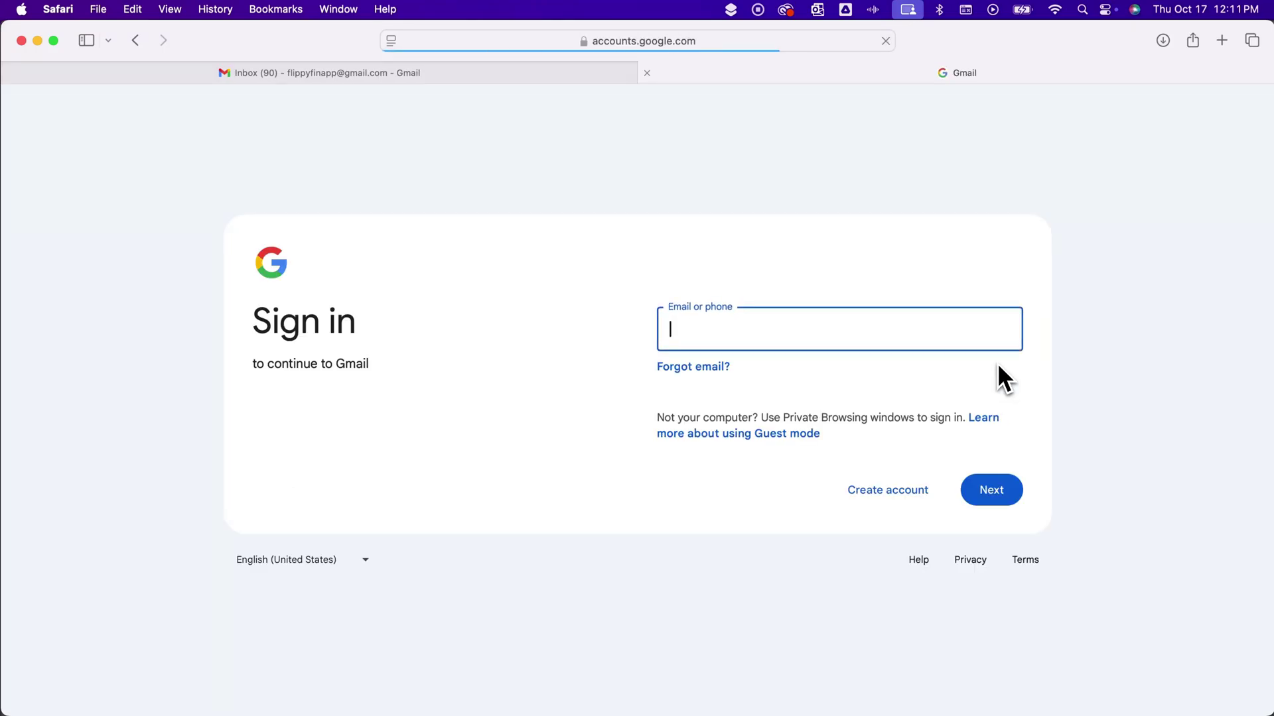
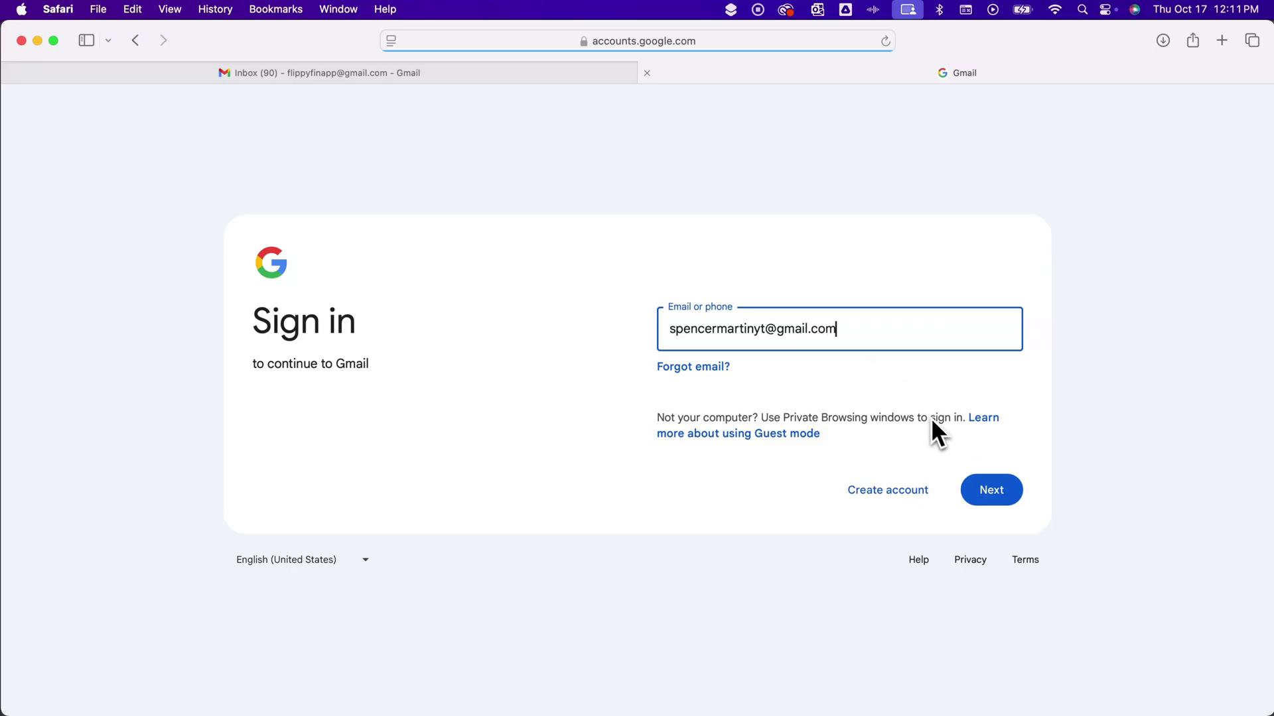
{"action": "left_click", "coordinate": [993, 489]}
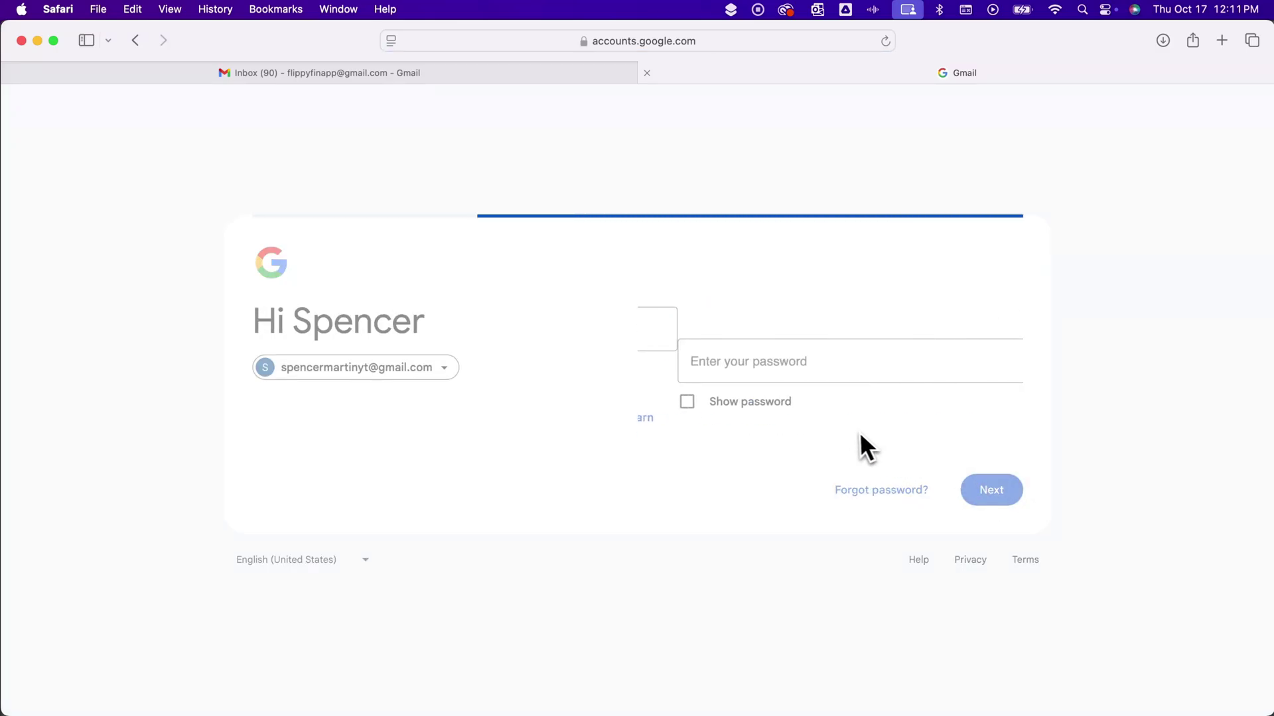
{"action": "type", "text": "••••"}
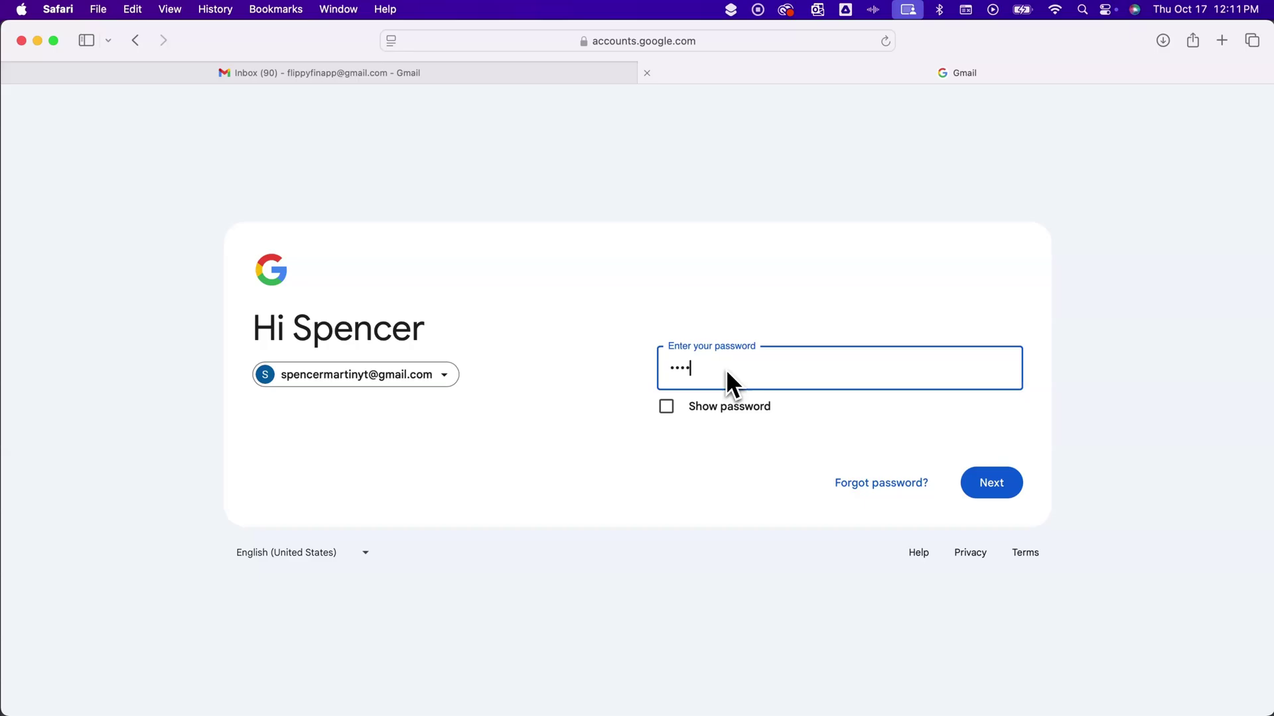
{"action": "type", "text": "•••••"}
{"action": "key", "text": "Return"}
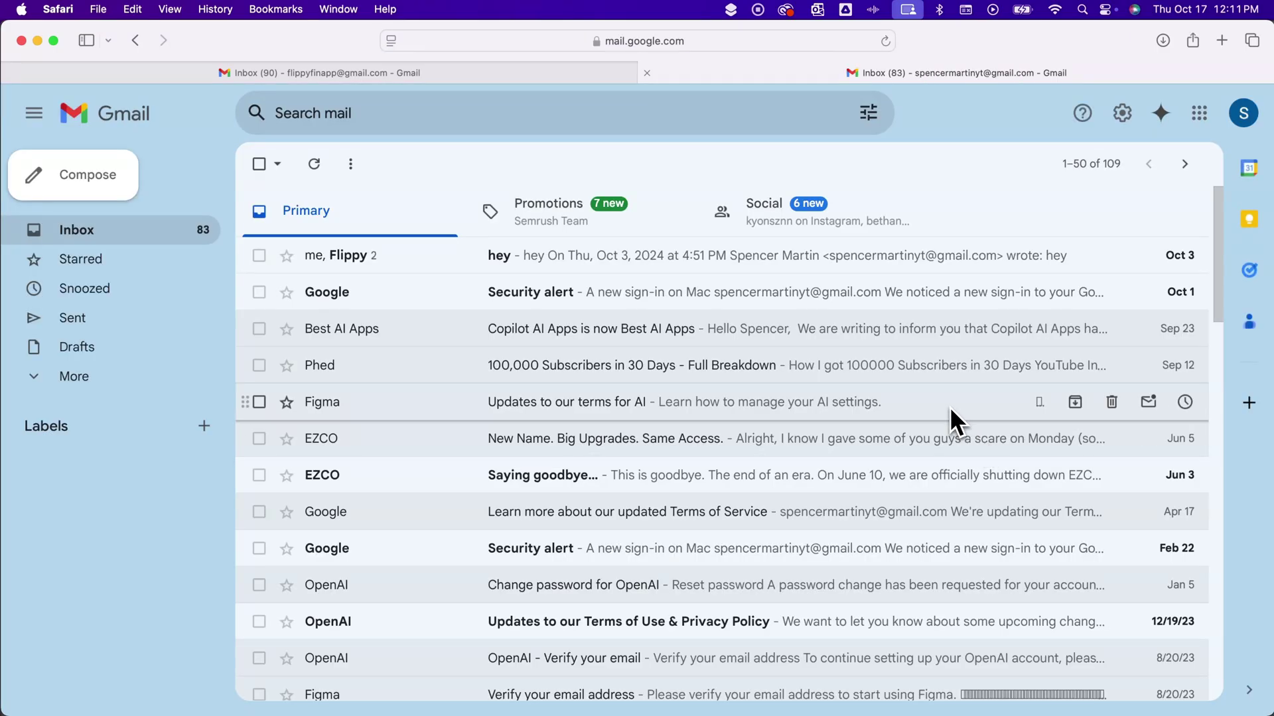
Step: Close the second account's inbox tab and show the accounts signed in to Docs
{"action": "left_click", "coordinate": [648, 73]}
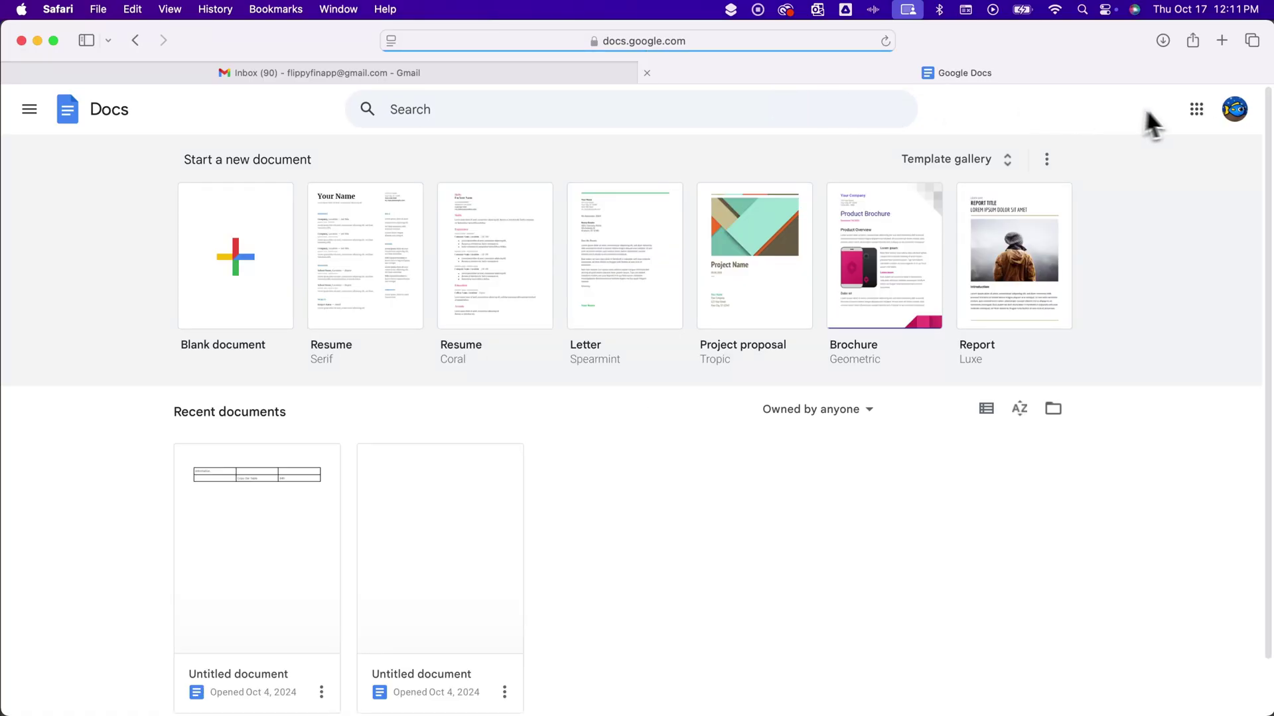
{"action": "left_click", "coordinate": [1235, 109]}
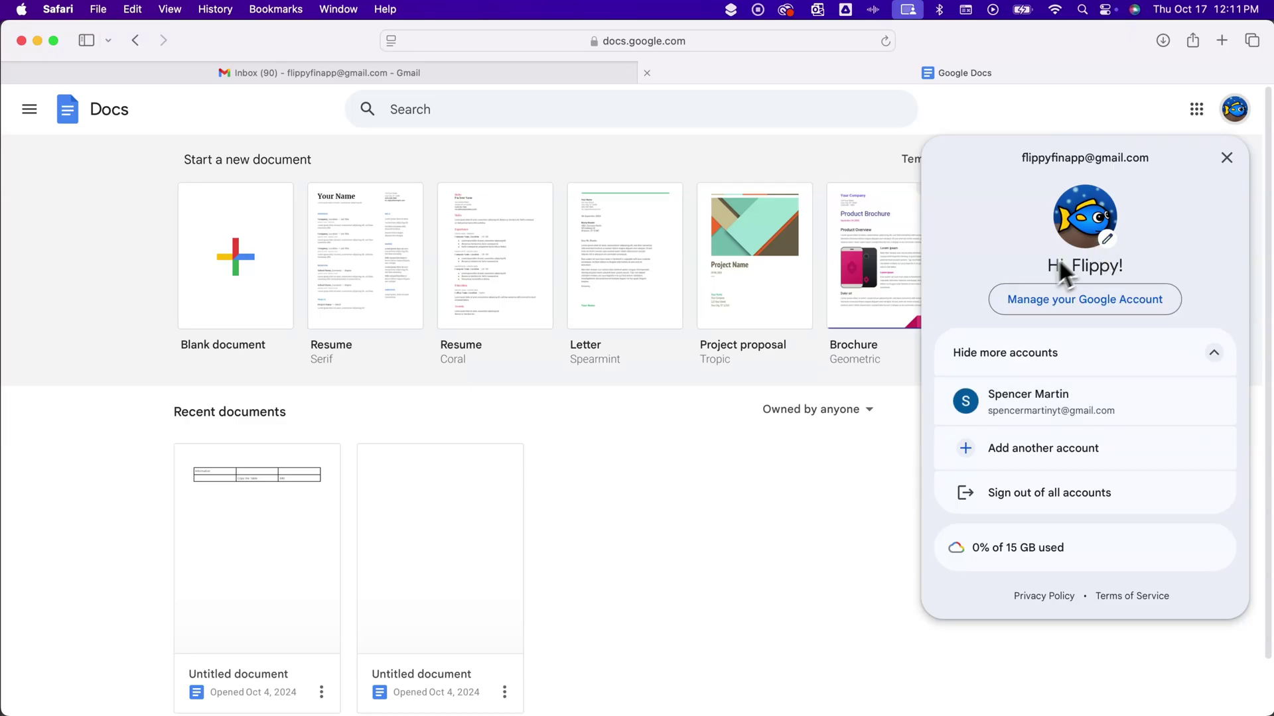
Step: Open Docs as the second account, confirm Flippy Fin is default, then return to Gmail
{"action": "left_click", "coordinate": [1114, 418]}
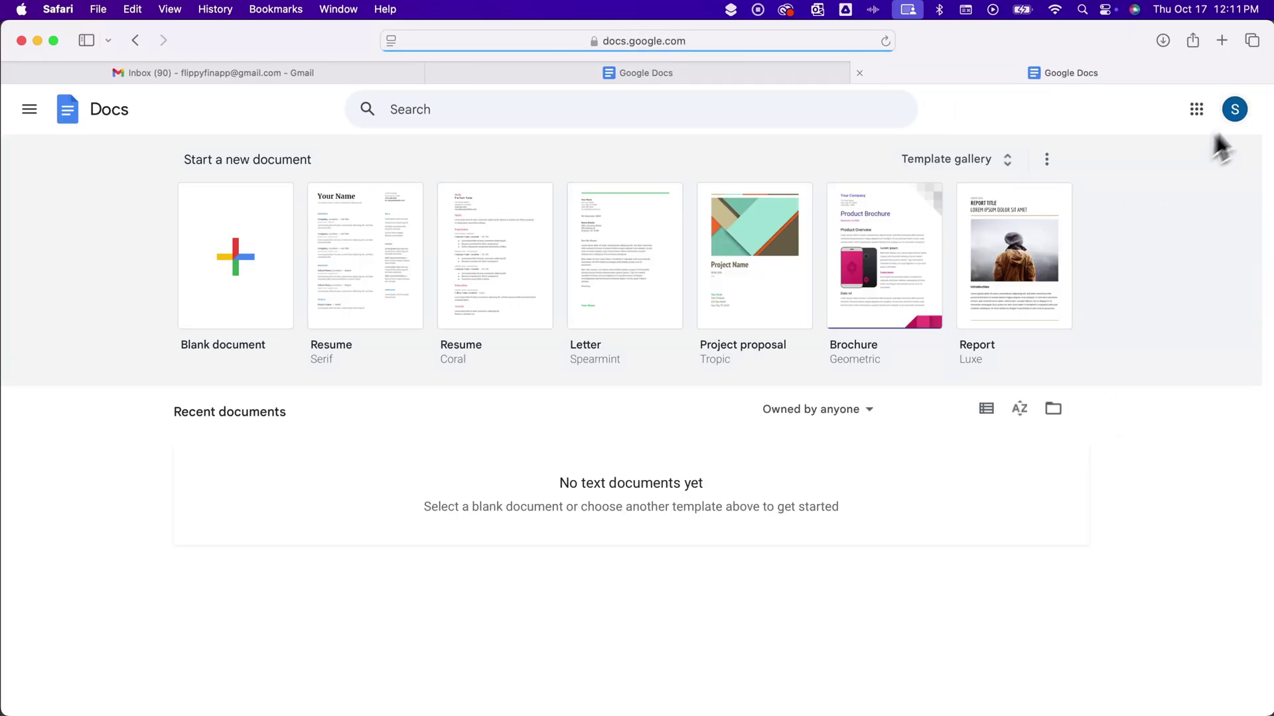
{"action": "left_click", "coordinate": [1235, 110]}
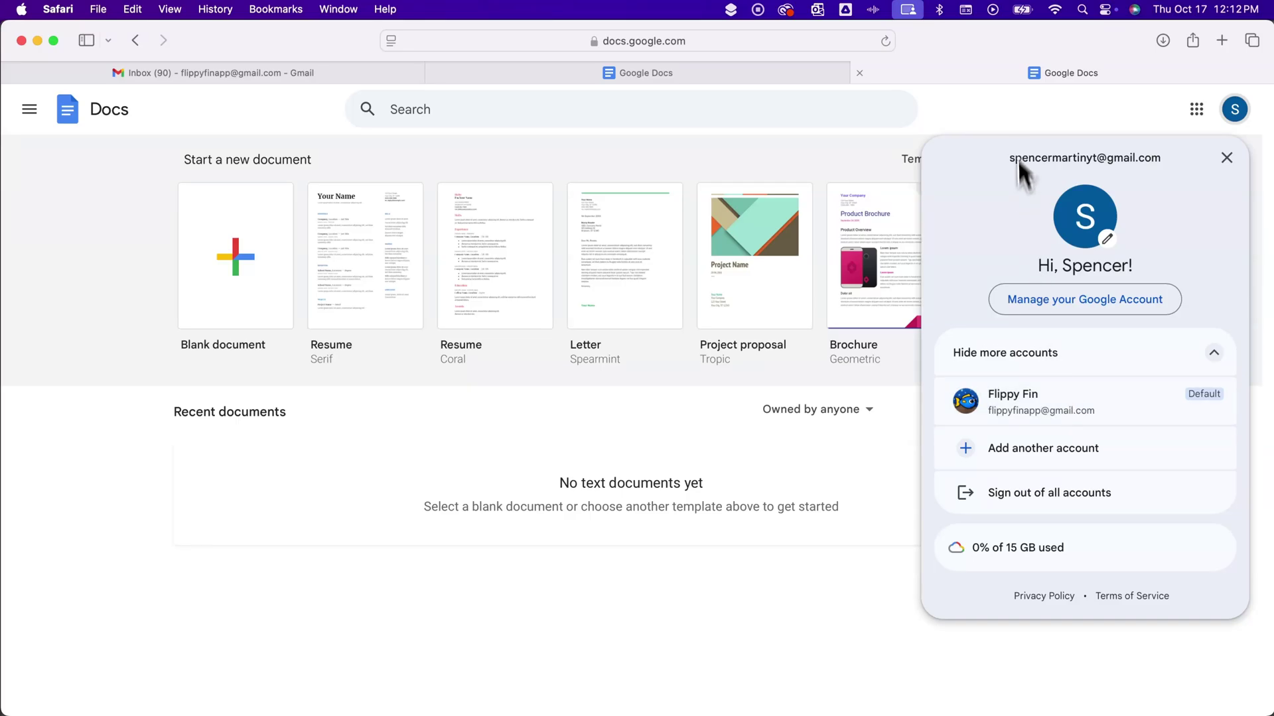
{"action": "left_click", "coordinate": [1009, 104]}
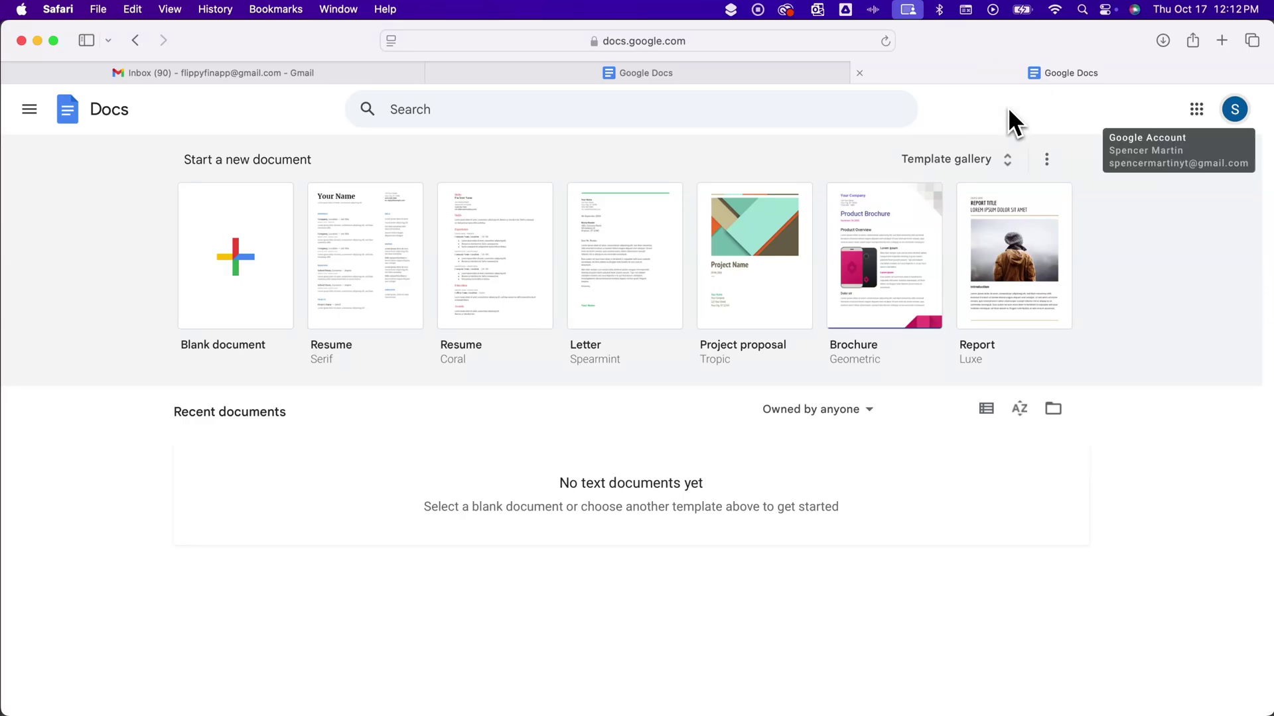
{"action": "left_click", "coordinate": [325, 73]}
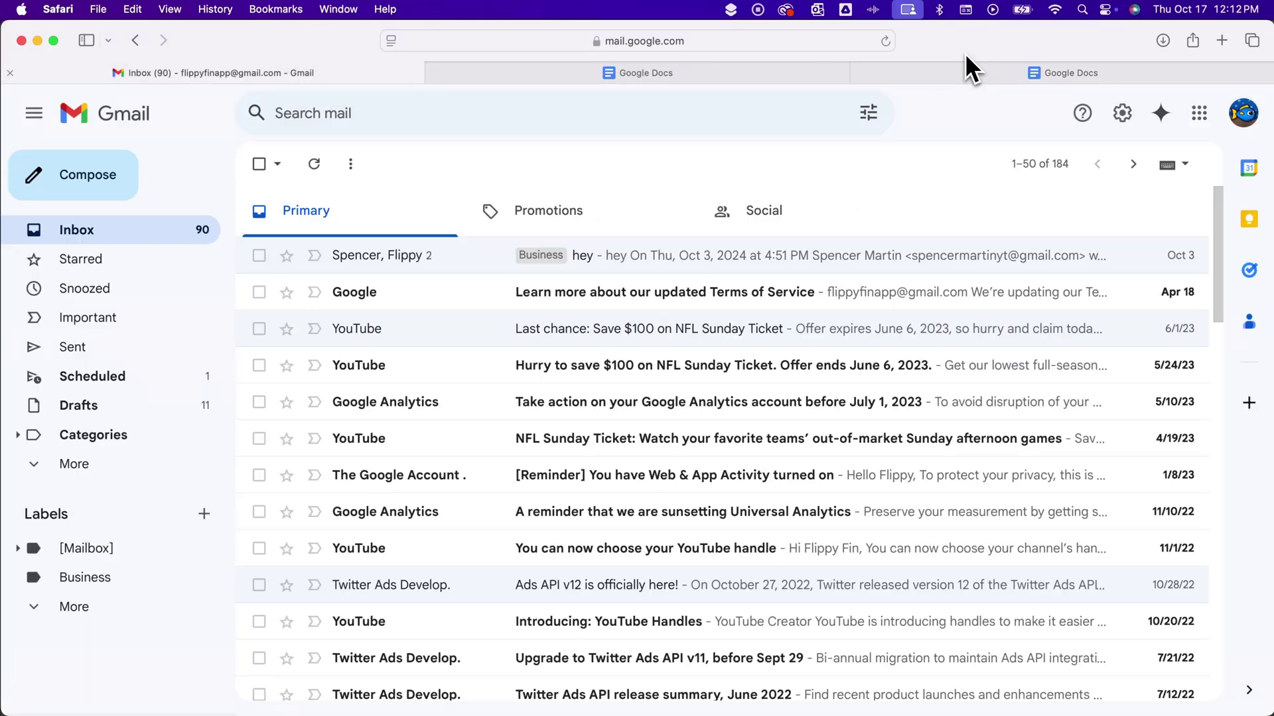